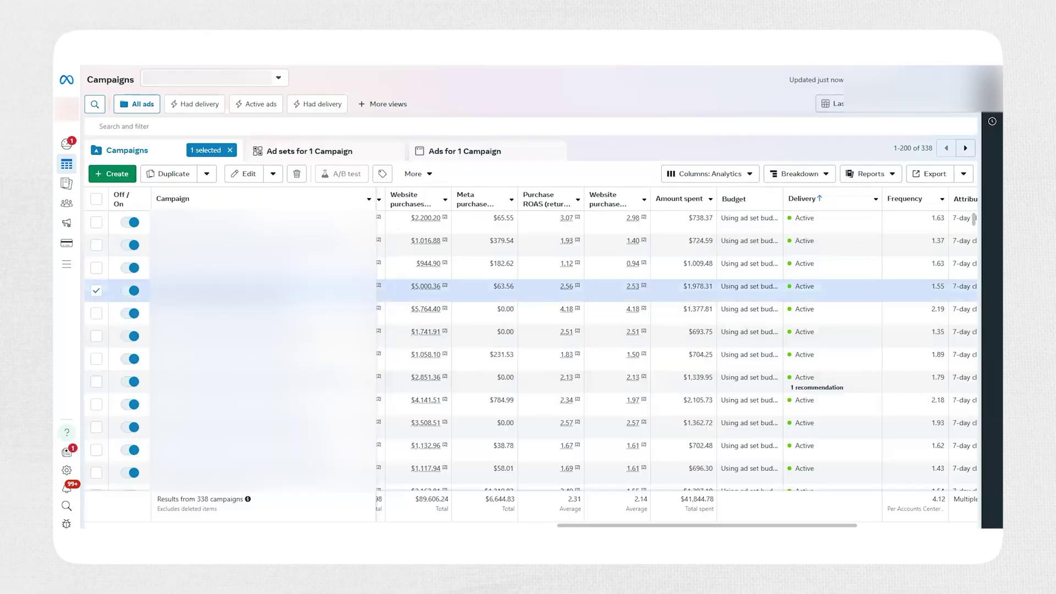
pyautogui.click(476, 149)
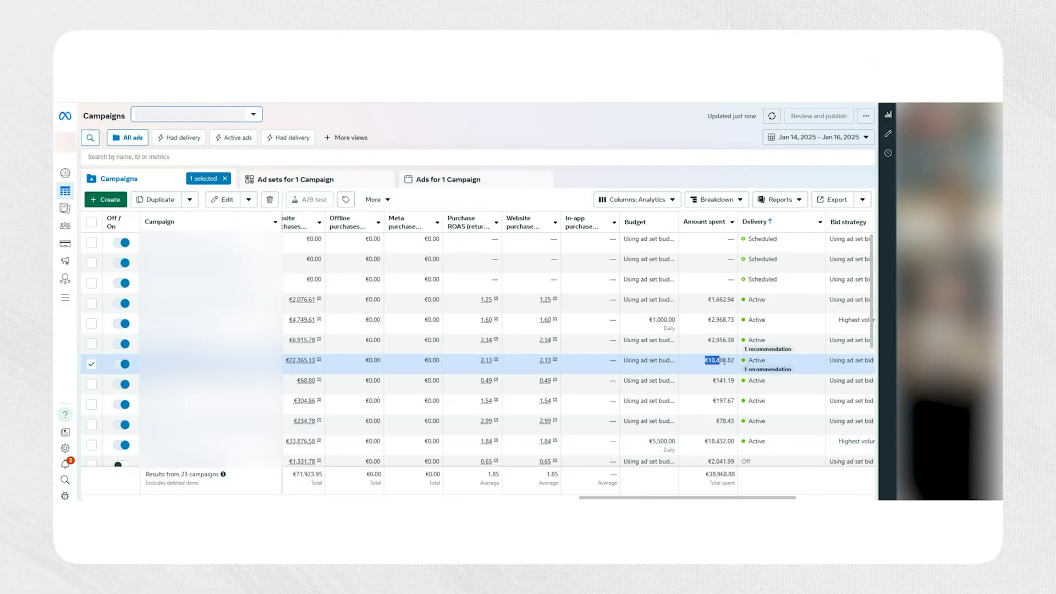
pyautogui.moveTo(724, 362); pyautogui.dragTo(728, 361)
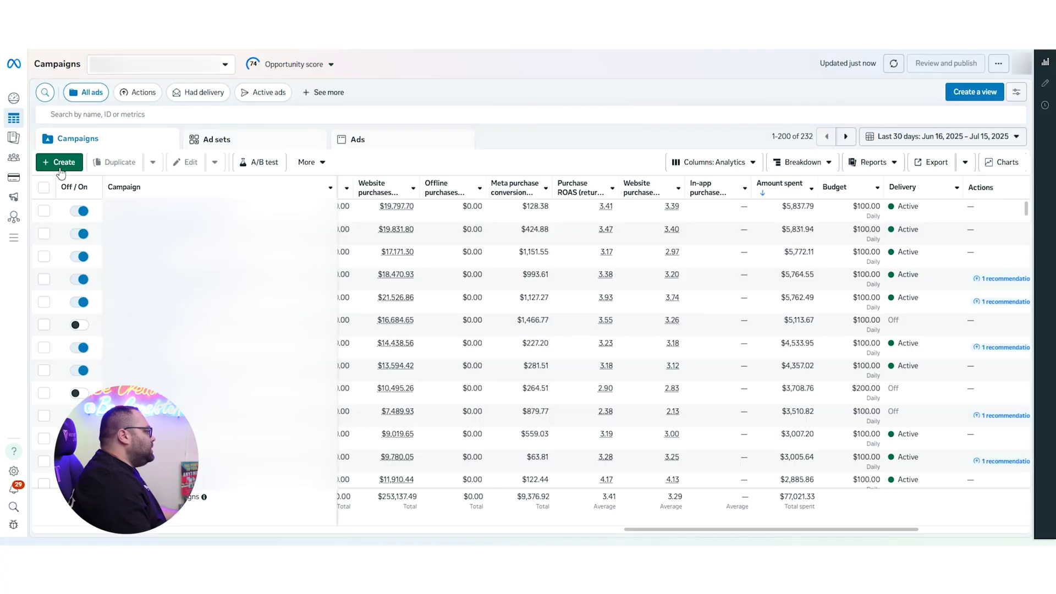
# Create a new auction campaign with the Sales objective.
pyautogui.click(58, 165)
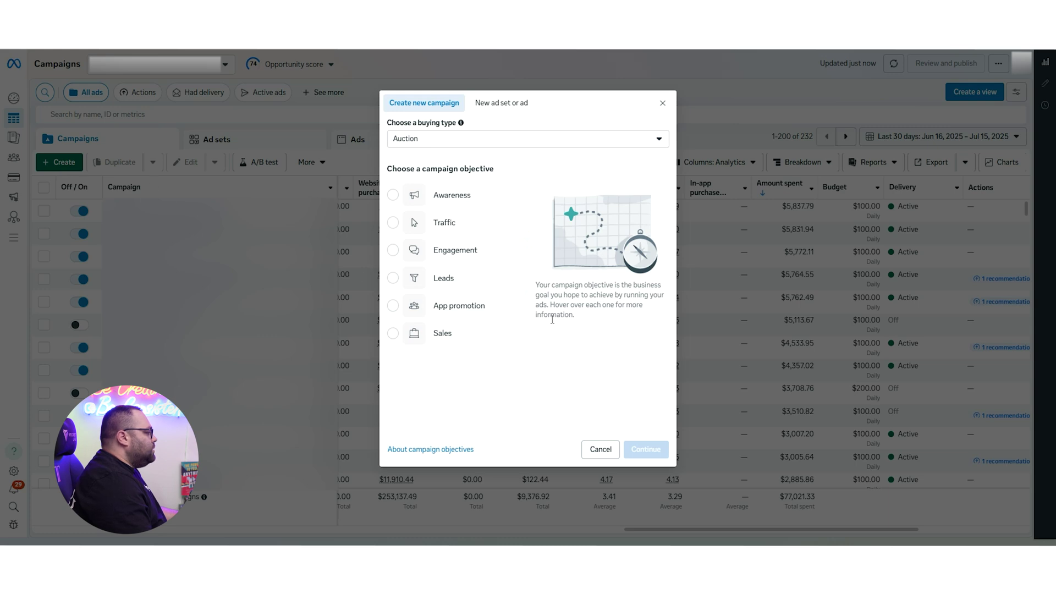
pyautogui.click(439, 333)
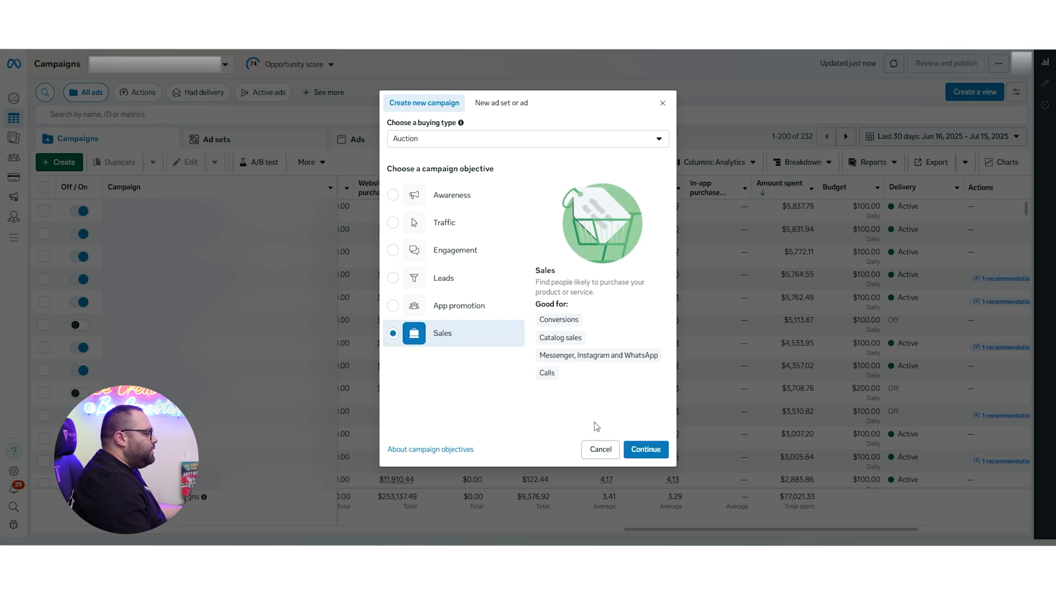
pyautogui.click(645, 450)
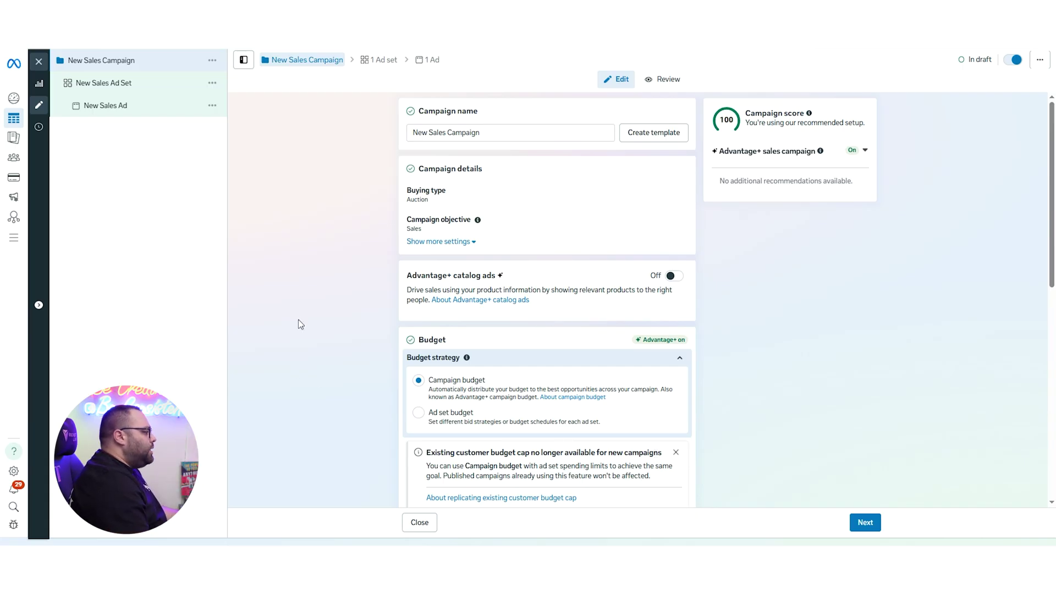
# Open the New Sales Ad Set and switch its audience setup to further limit the reach of the ads.
pyautogui.click(92, 80)
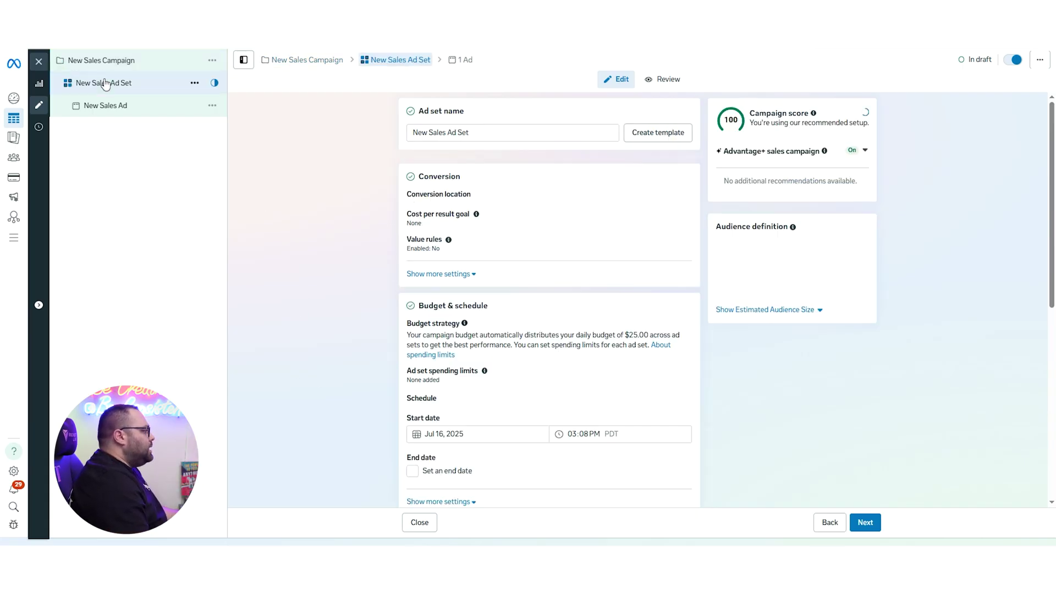
pyautogui.scroll(-12, 299, 278)
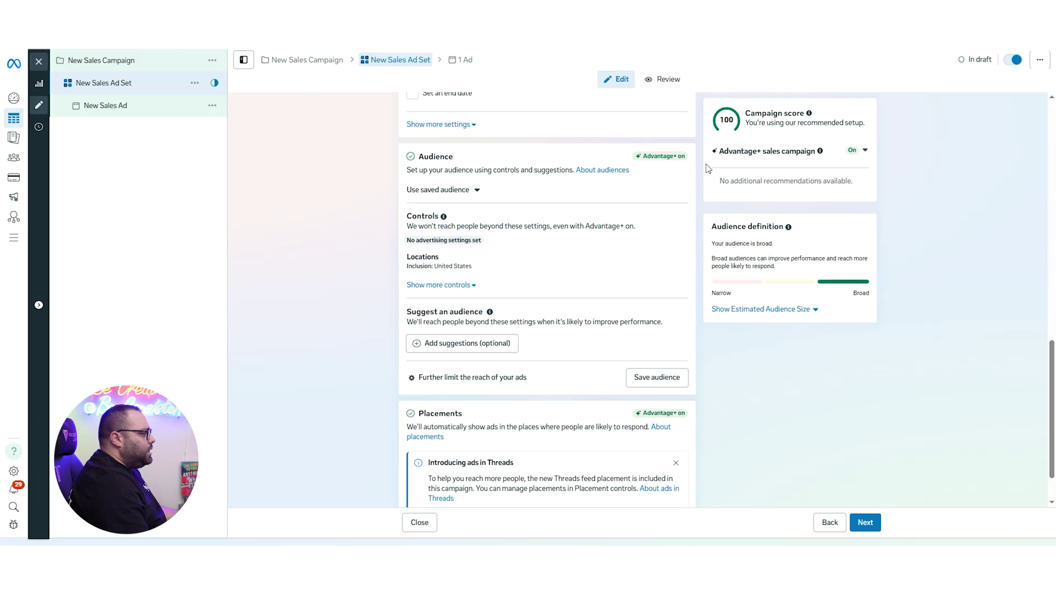
pyautogui.click(455, 378)
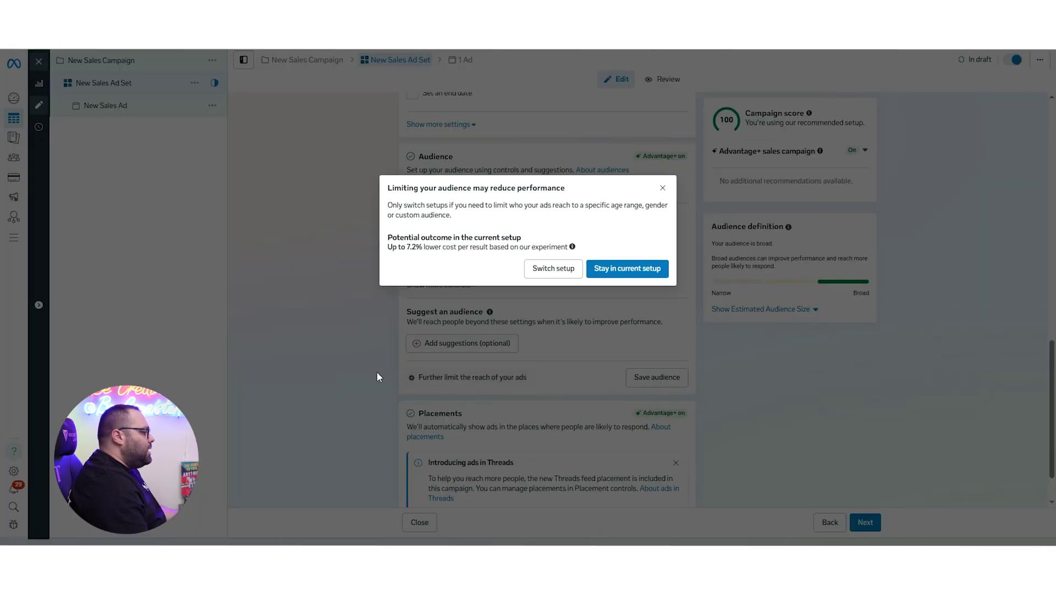
pyautogui.click(561, 269)
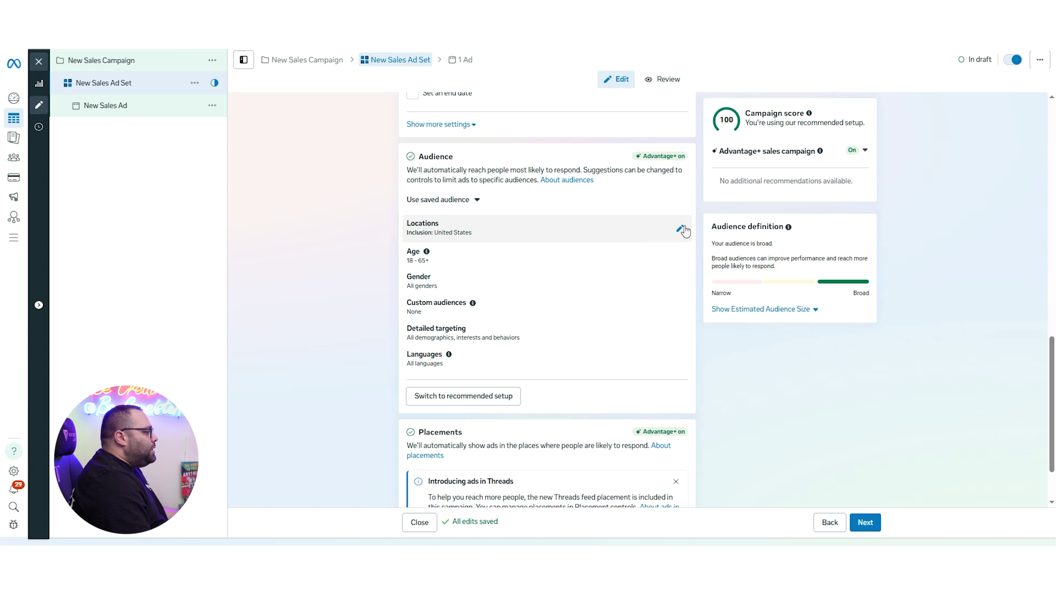
# Review the audience locations and set the minimum age to 35.
pyautogui.click(681, 228)
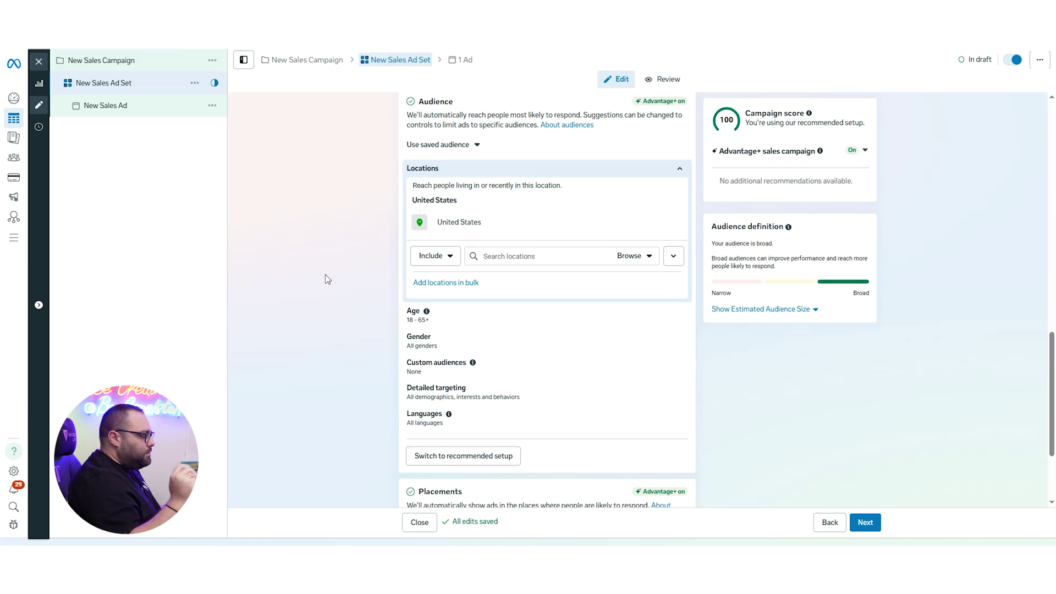
pyautogui.click(678, 313)
pyautogui.scroll(1, 451, 240)
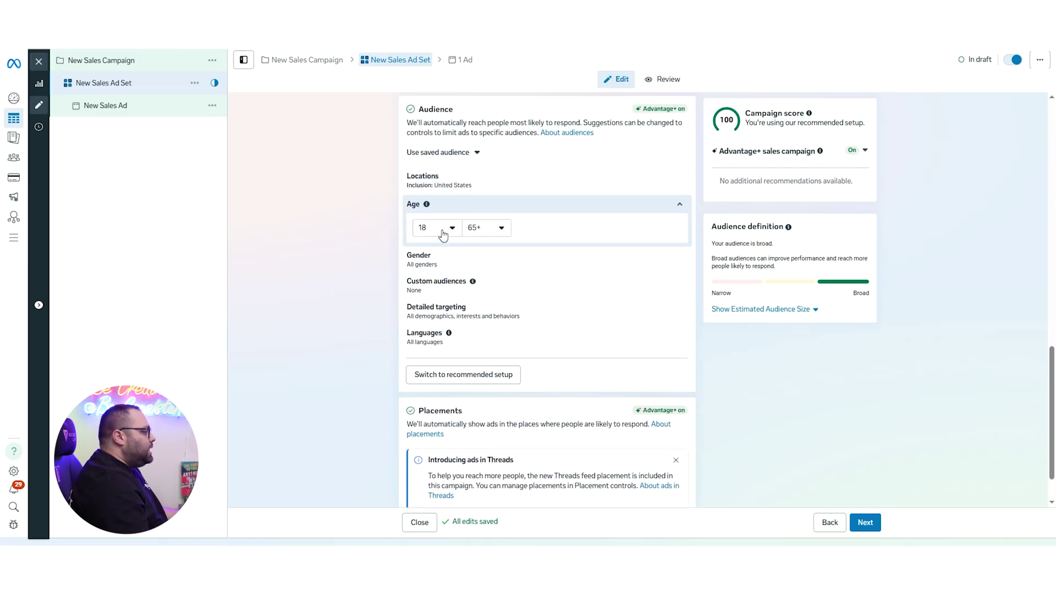
pyautogui.click(444, 235)
pyautogui.scroll(-3, 472, 305)
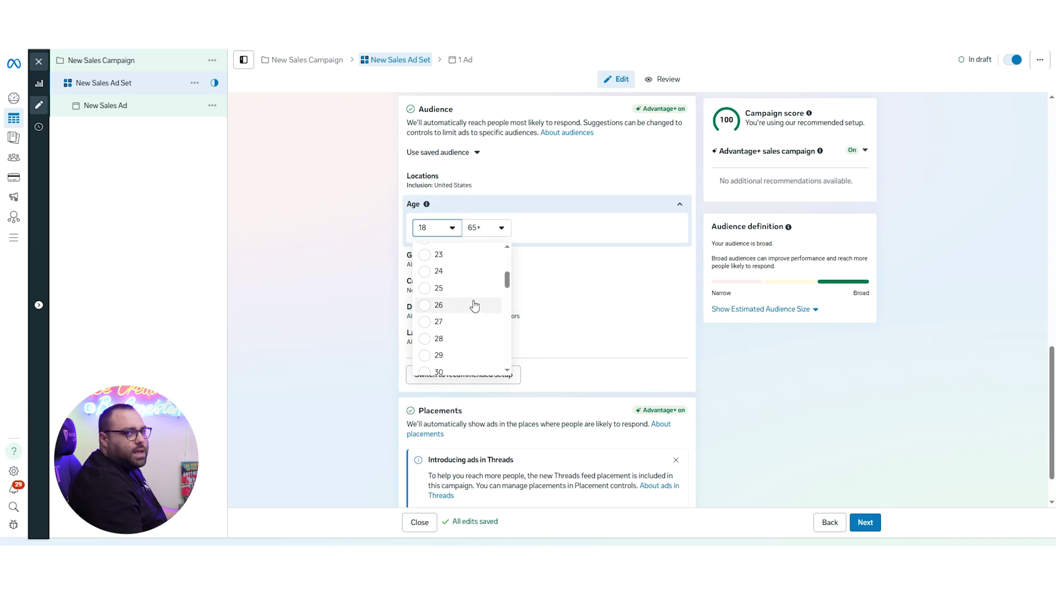
pyautogui.scroll(-2, 475, 305)
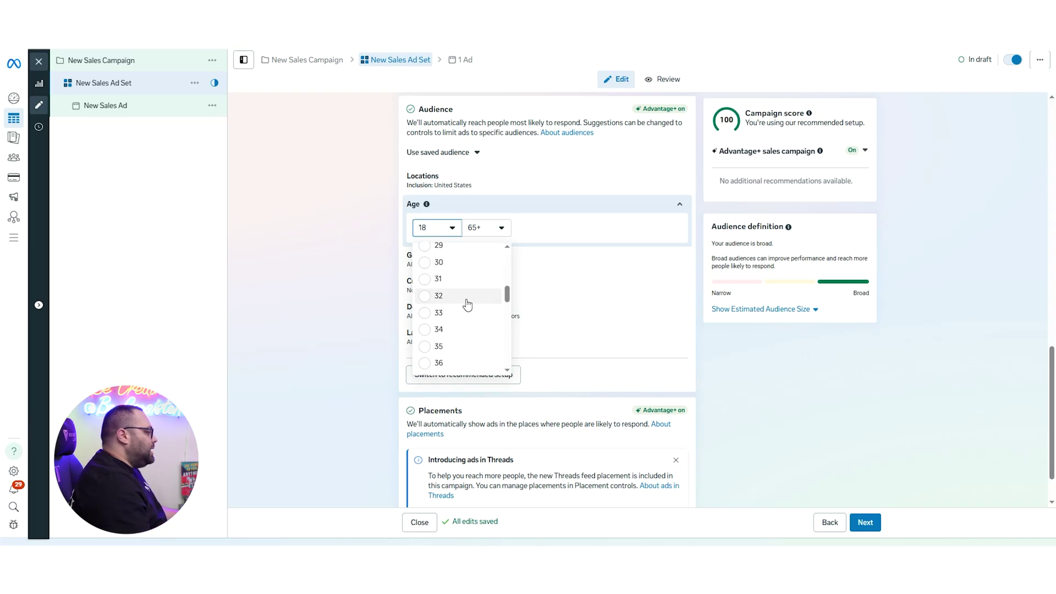
pyautogui.click(474, 345)
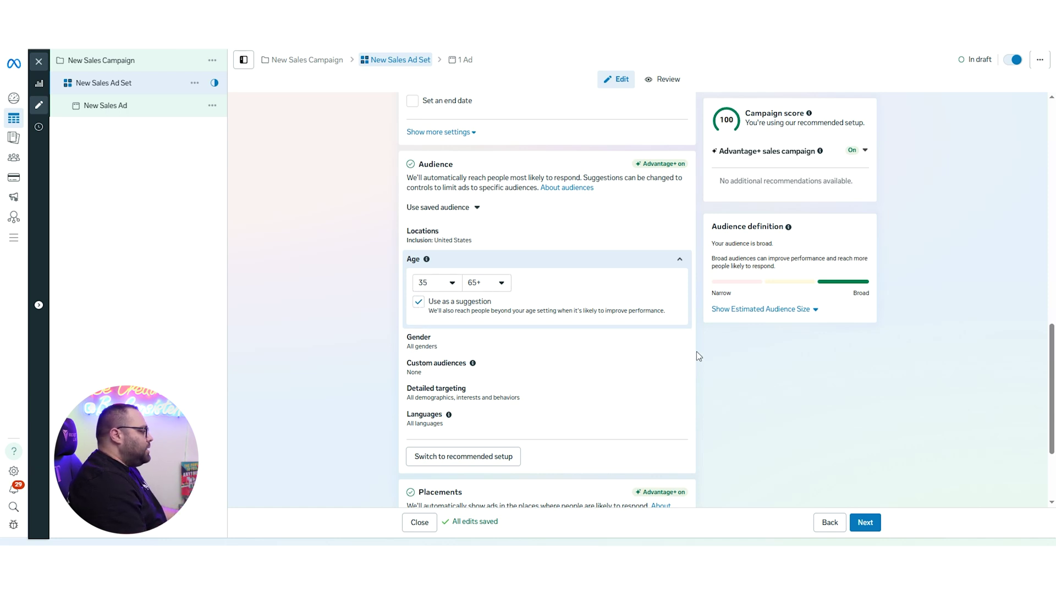
# Restrict the audience gender to Women and turn off its use as a suggestion.
pyautogui.click(680, 341)
pyautogui.scroll(-1, 357, 326)
pyautogui.click(507, 254)
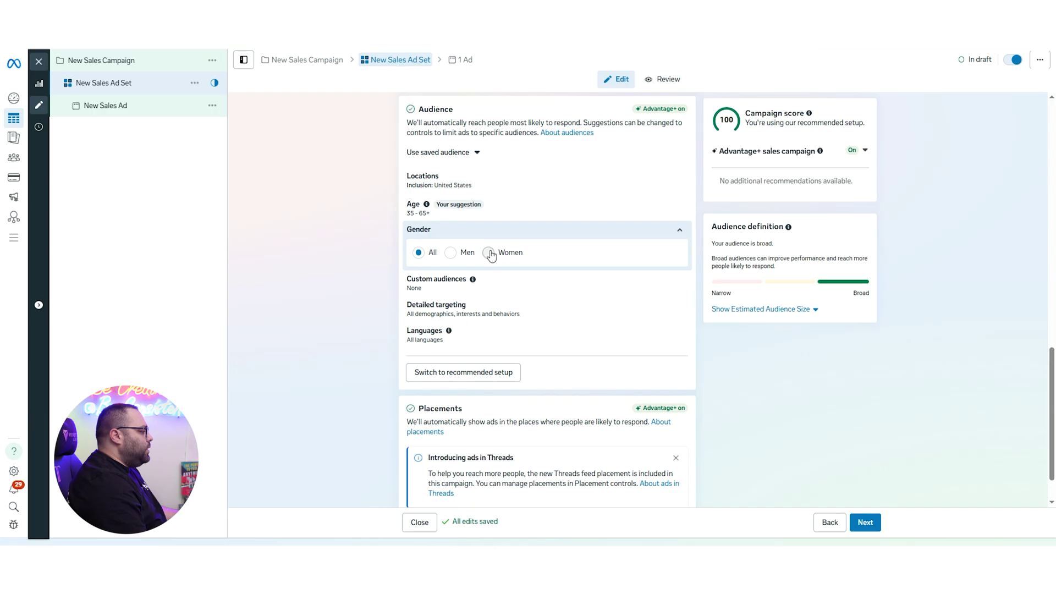
pyautogui.scroll(2, 312, 299)
pyautogui.click(418, 380)
pyautogui.scroll(-1, 332, 393)
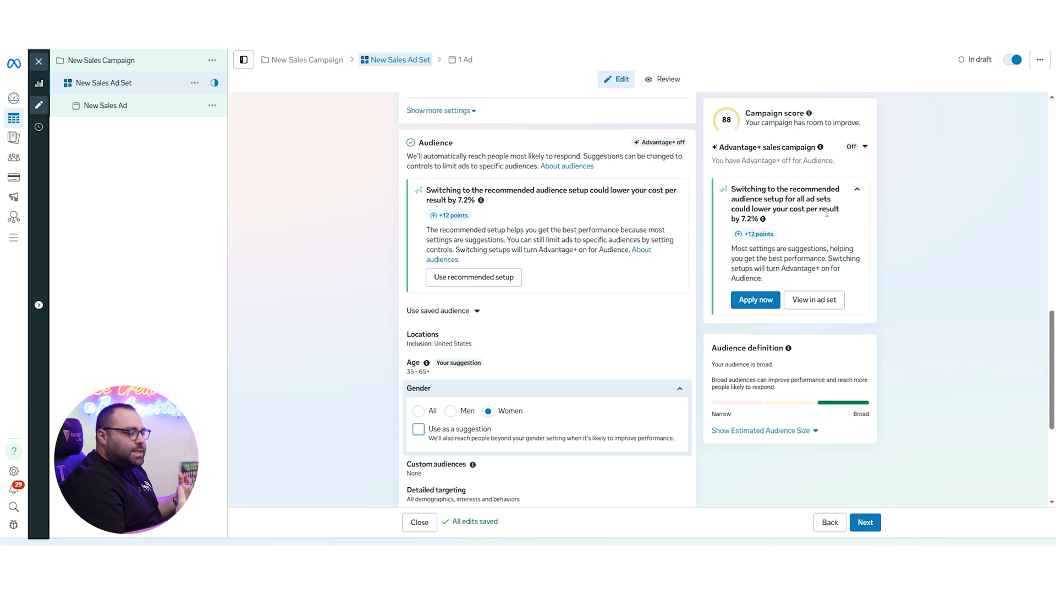
# Check the custom audiences settings and open the detailed targeting search for demographics, interests or behaviors.
pyautogui.scroll(-2, 325, 341)
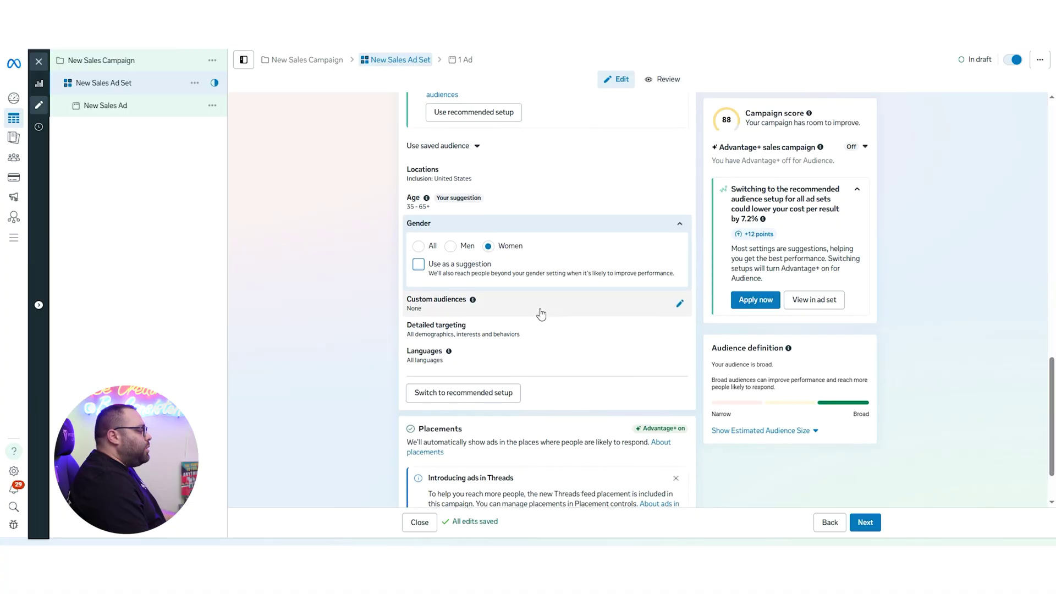
pyautogui.click(556, 305)
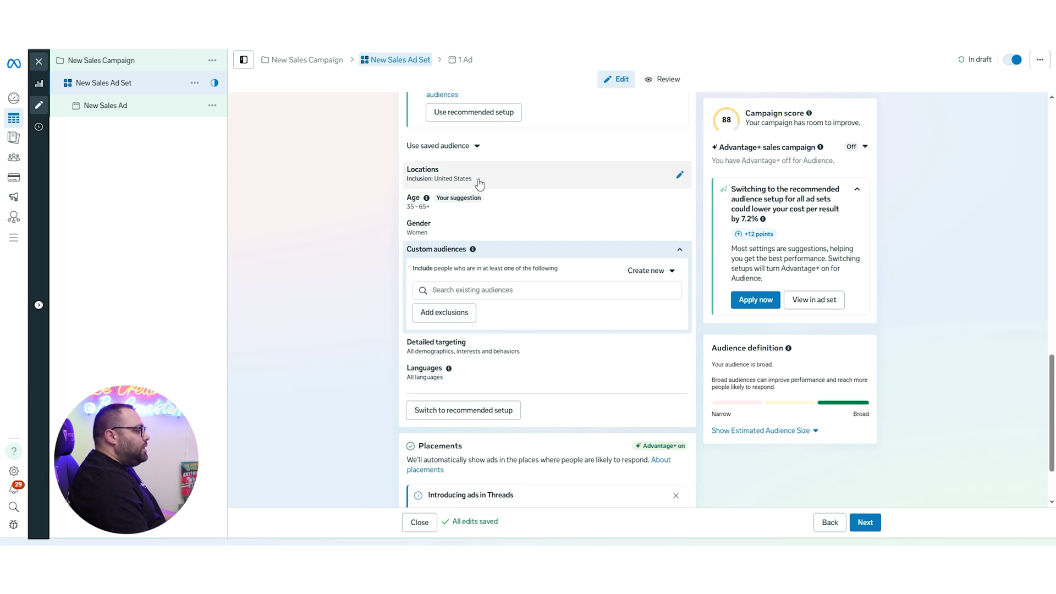
pyautogui.click(550, 346)
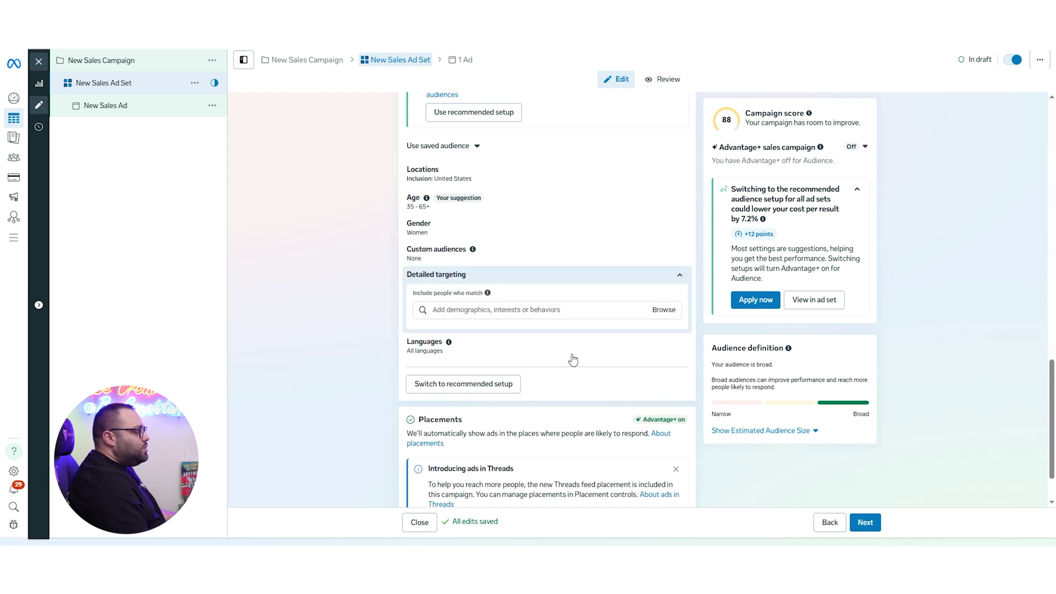
pyautogui.click(457, 311)
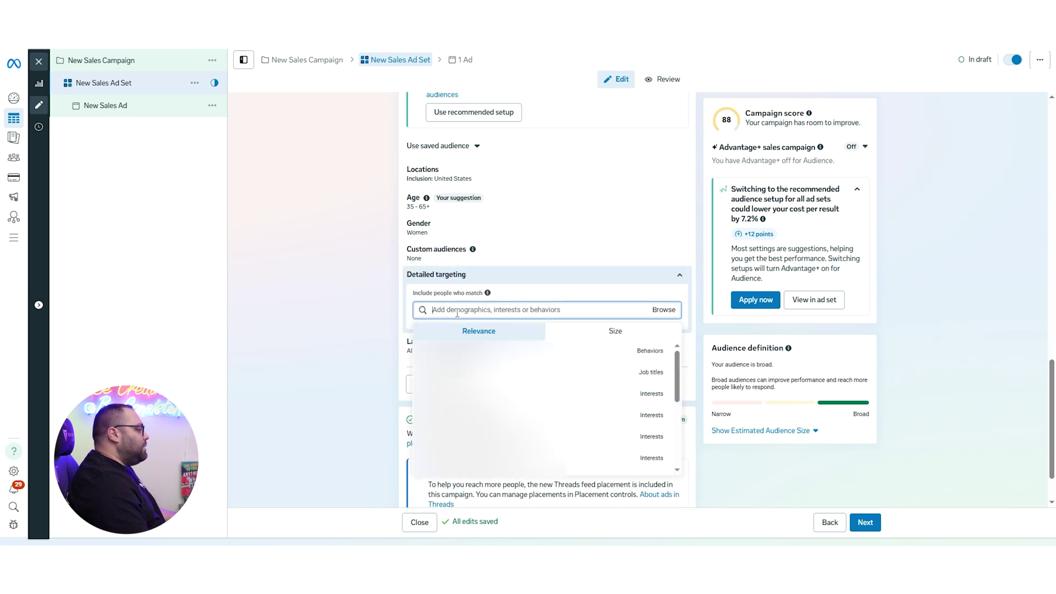
pyautogui.write('anti')
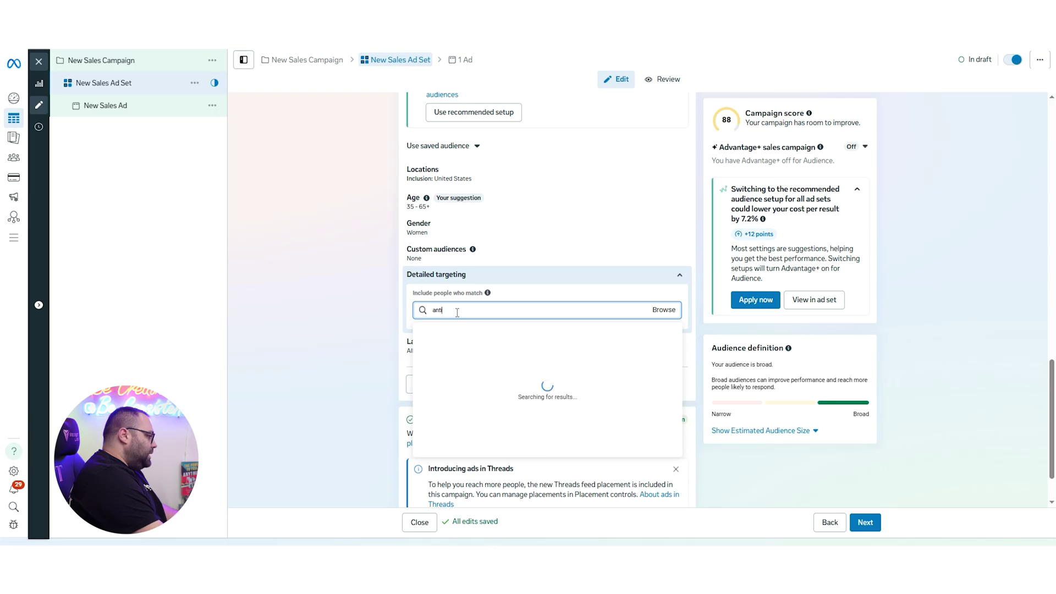
pyautogui.write(' age')
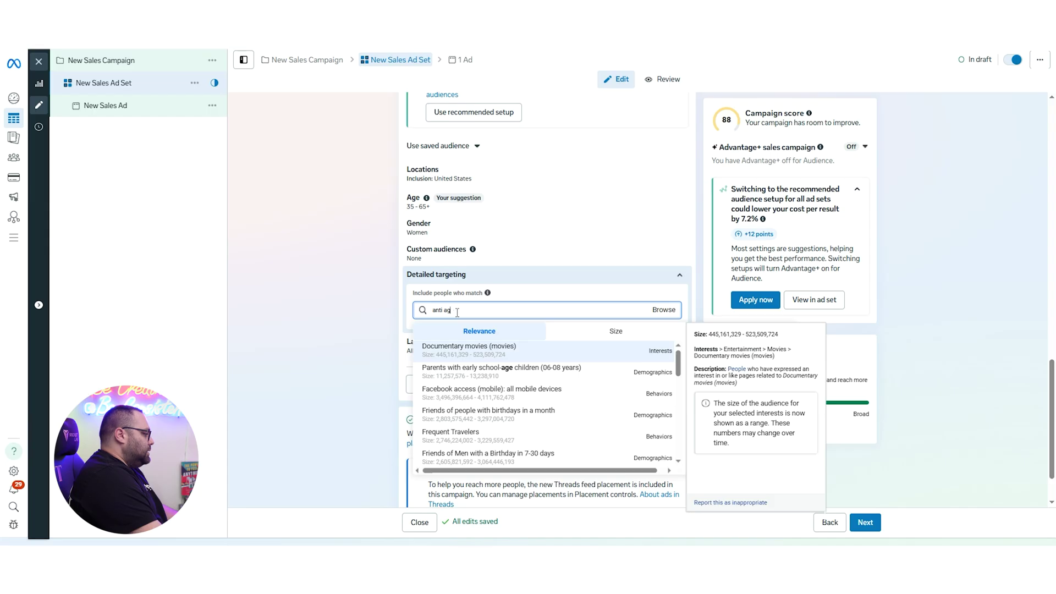
pyautogui.press('BackSpace')
pyautogui.press('BackSpace')
pyautogui.press('BackSpace')
pyautogui.press('BackSpace')
pyautogui.press('BackSpace')
pyautogui.press('BackSpace')
pyautogui.press('BackSpace')
# Add the Skin care (cosmetics) interest to the detailed targeting and show the estimated audience size.
pyautogui.write('slo')
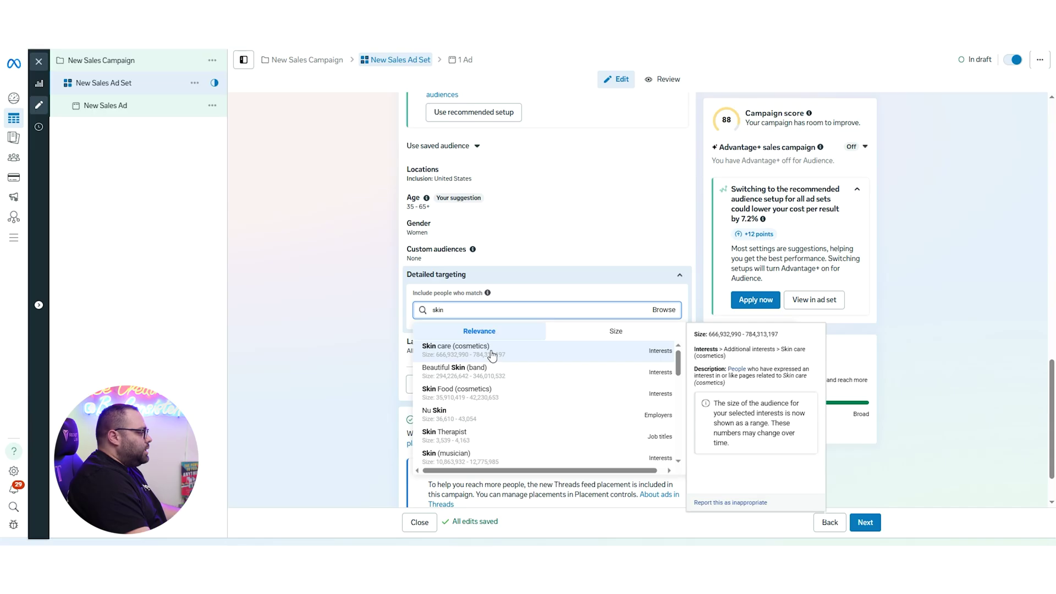
pyautogui.press('Return')
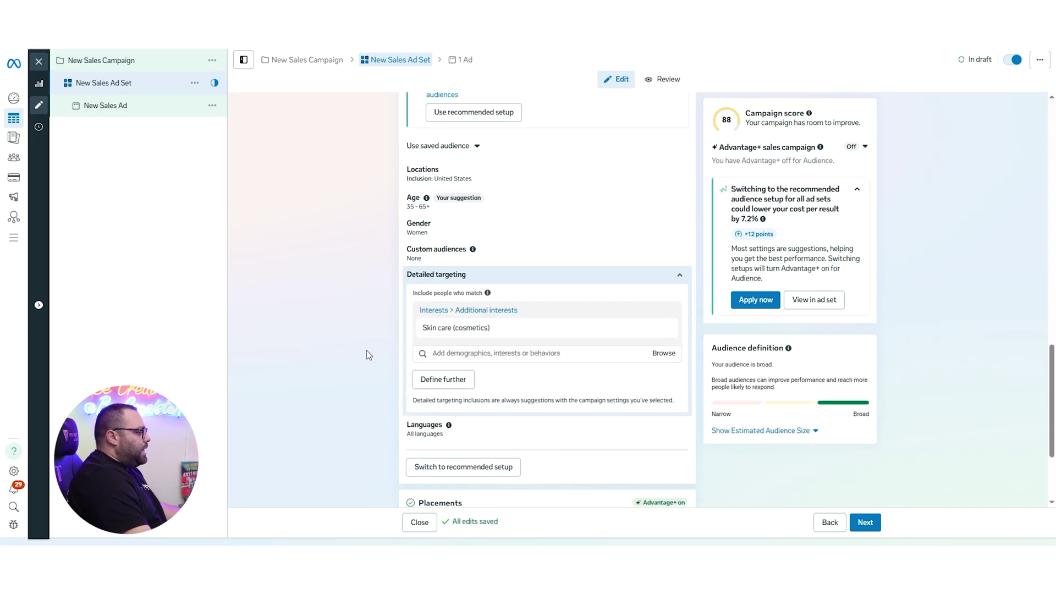
pyautogui.click(753, 432)
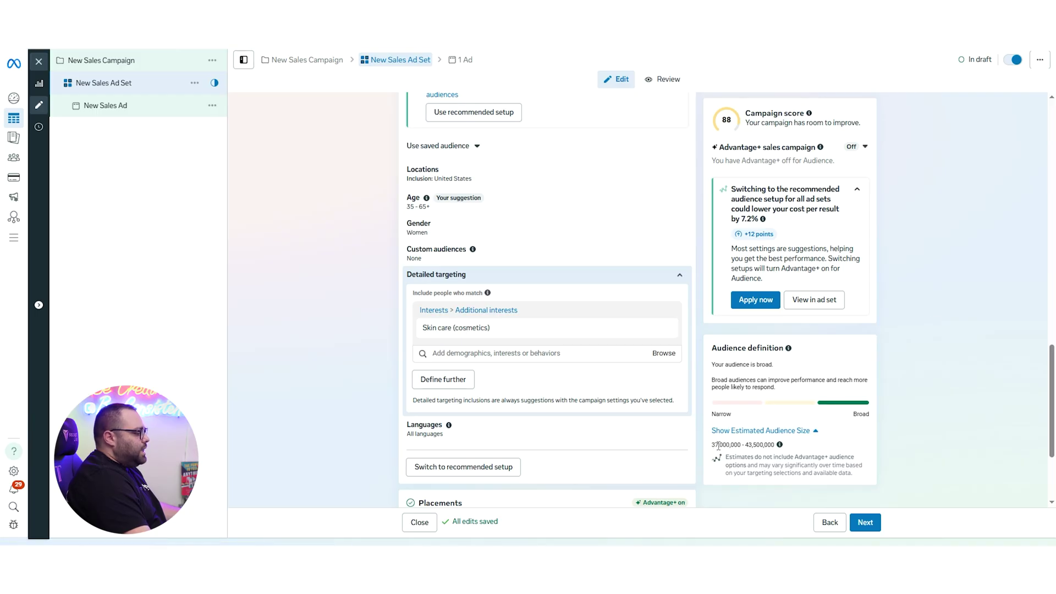
# Turn the gender's use as a suggestion on and back off to compare the estimated audience size.
pyautogui.click(674, 230)
pyautogui.click(418, 266)
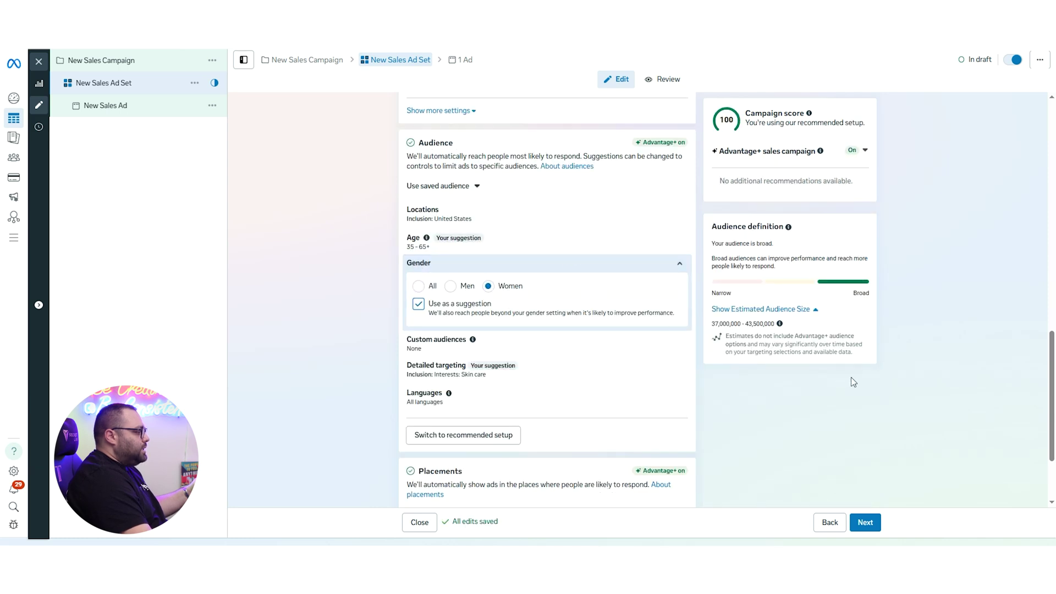
pyautogui.click(418, 304)
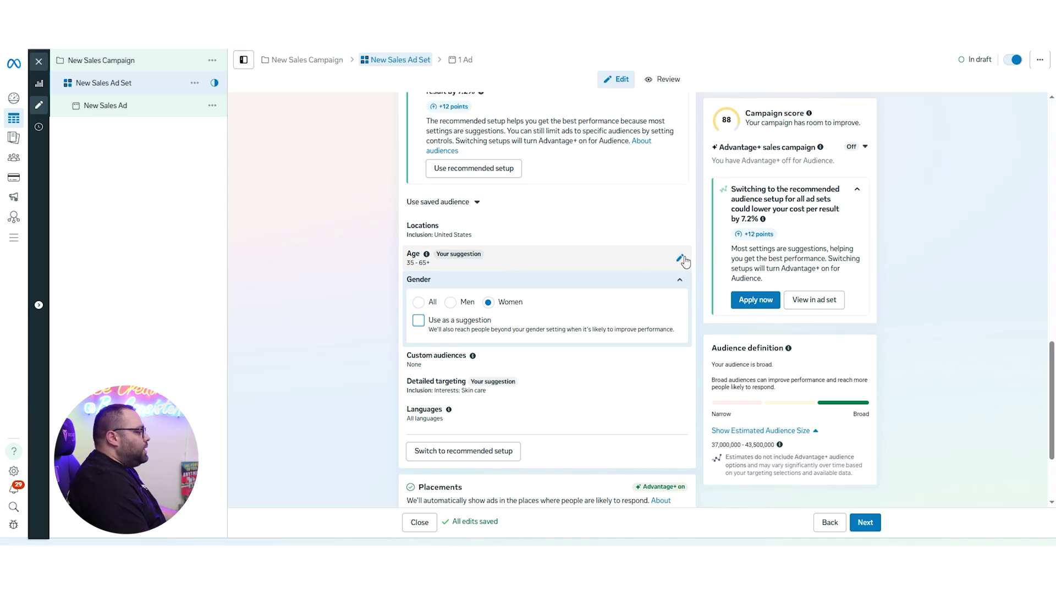
# Set the audience's minimum age to 47.
pyautogui.click(681, 258)
pyautogui.click(449, 279)
pyautogui.scroll(-3, 459, 365)
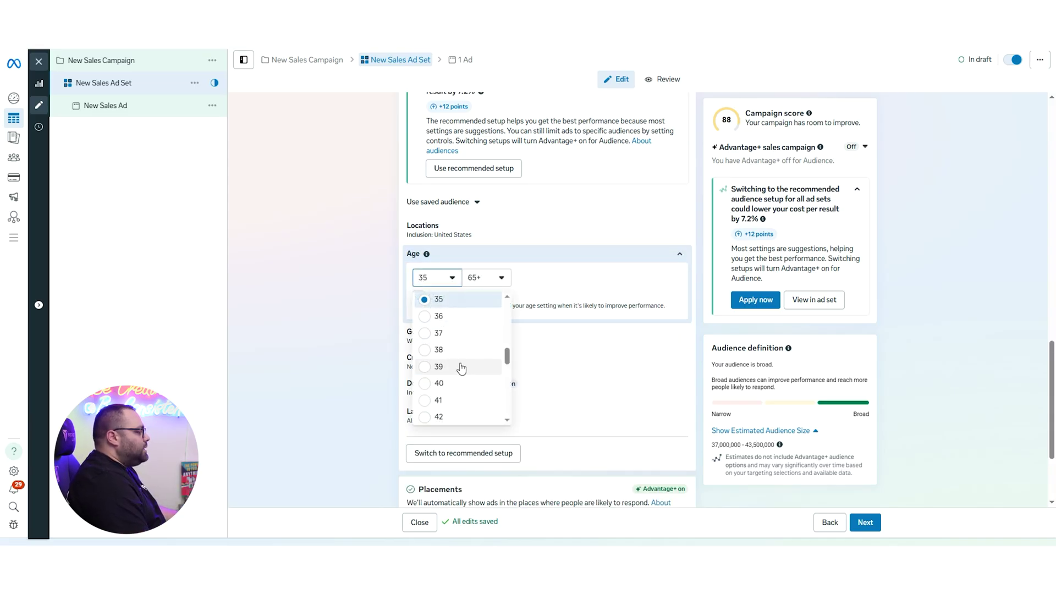
pyautogui.click(456, 398)
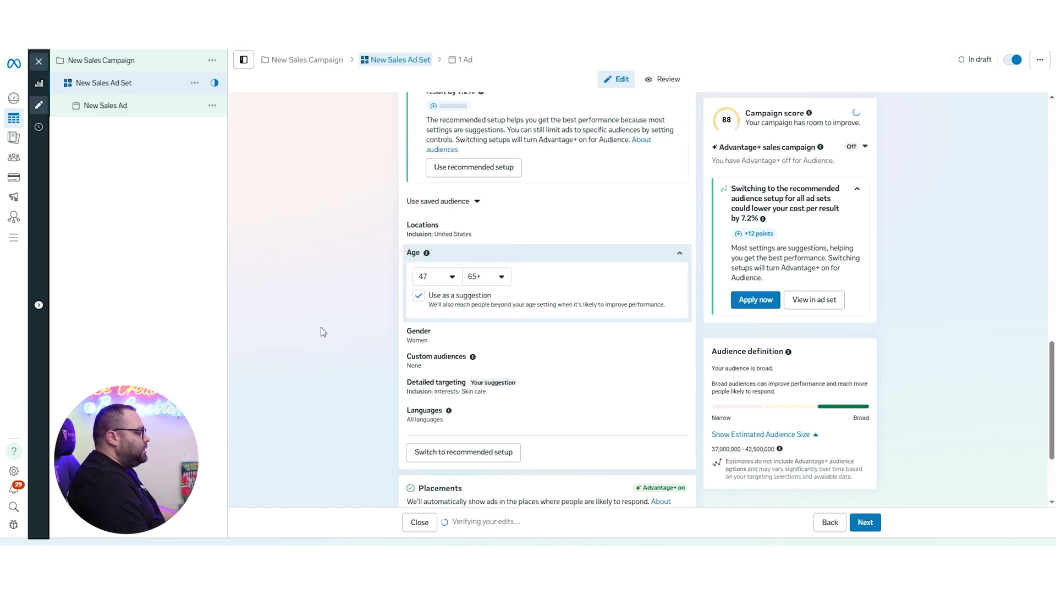
# Turn the age's use as a suggestion off and back on to compare the estimated audience size.
pyautogui.click(418, 297)
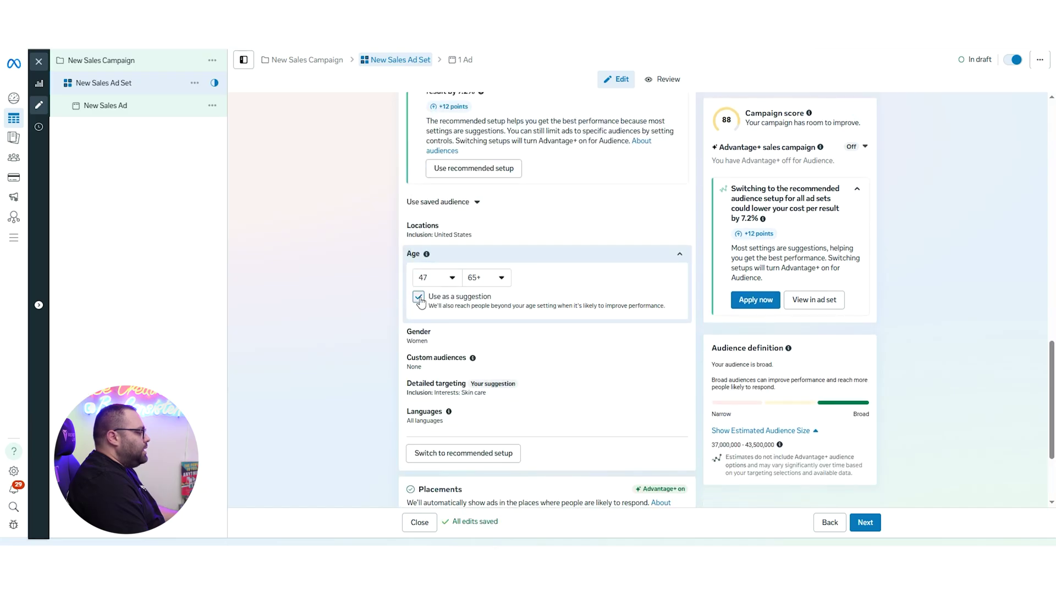
pyautogui.scroll(2, 327, 328)
pyautogui.scroll(-1, 937, 302)
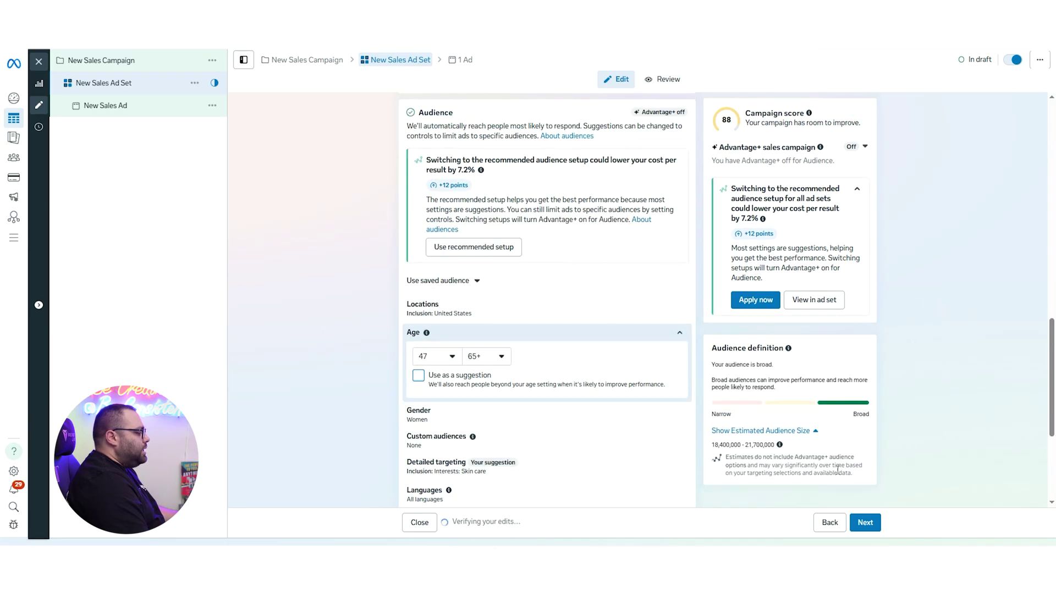
pyautogui.click(419, 375)
pyautogui.scroll(-1, 420, 376)
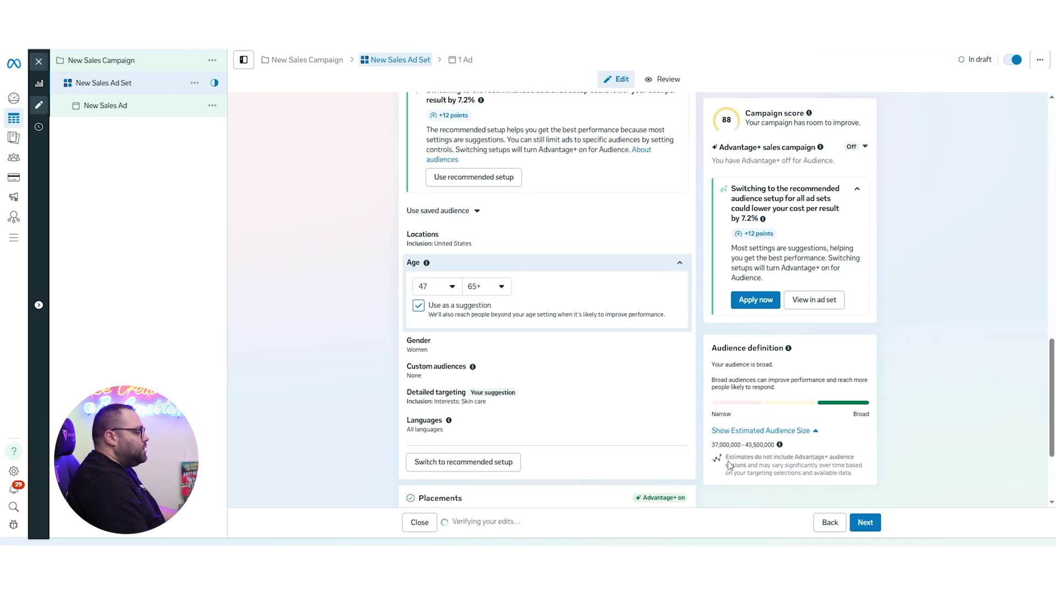
# Open the gender settings of the audience to review the Women restriction.
pyautogui.scroll(-2, 523, 338)
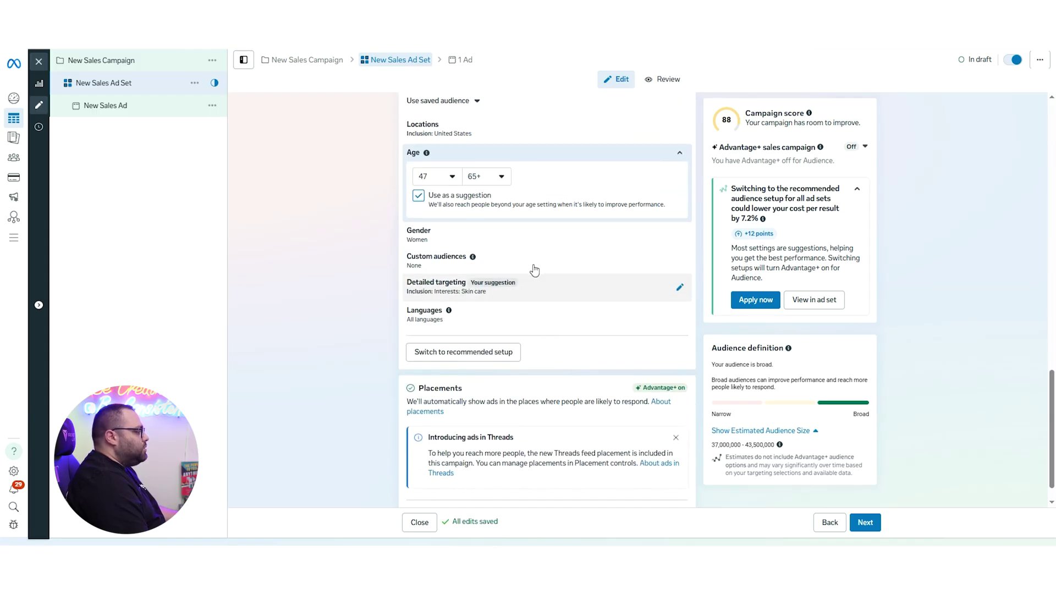
pyautogui.click(509, 239)
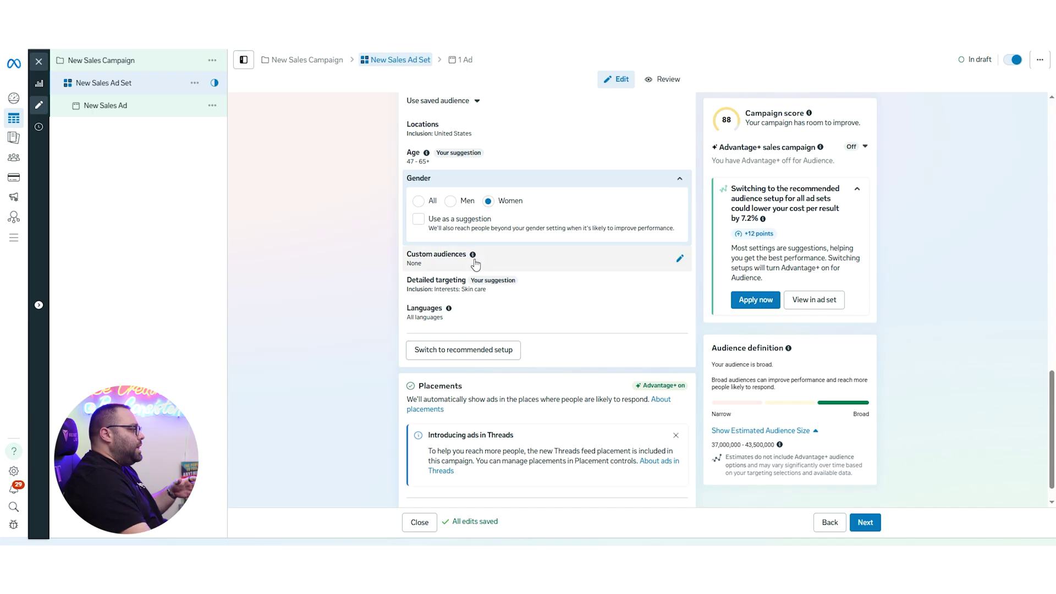
pyautogui.moveTo(475, 261)
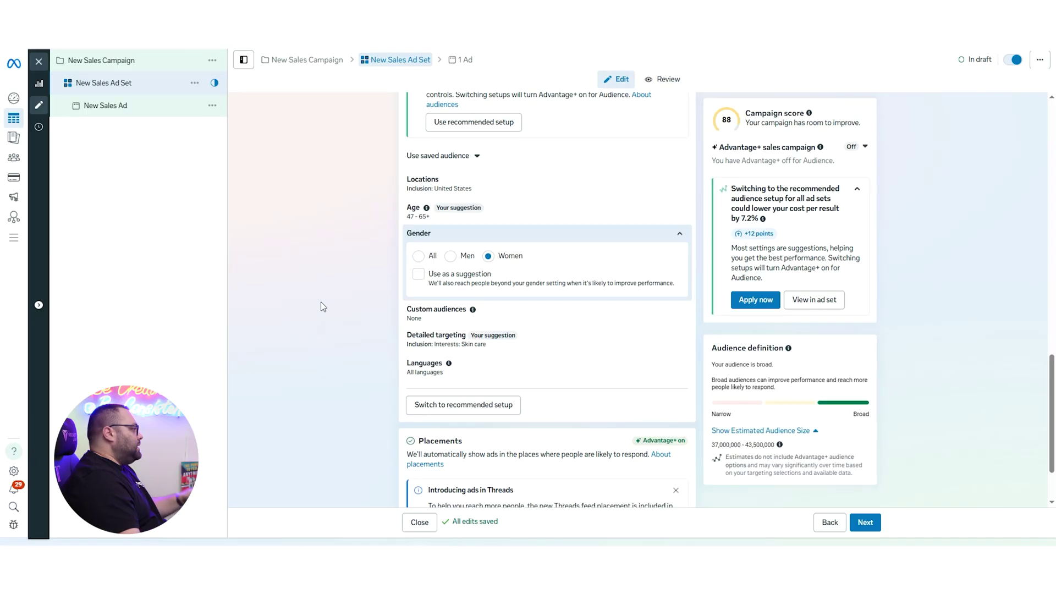
# Close the ad set editor and break down the results of all campaigns by gender.
pyautogui.click(38, 61)
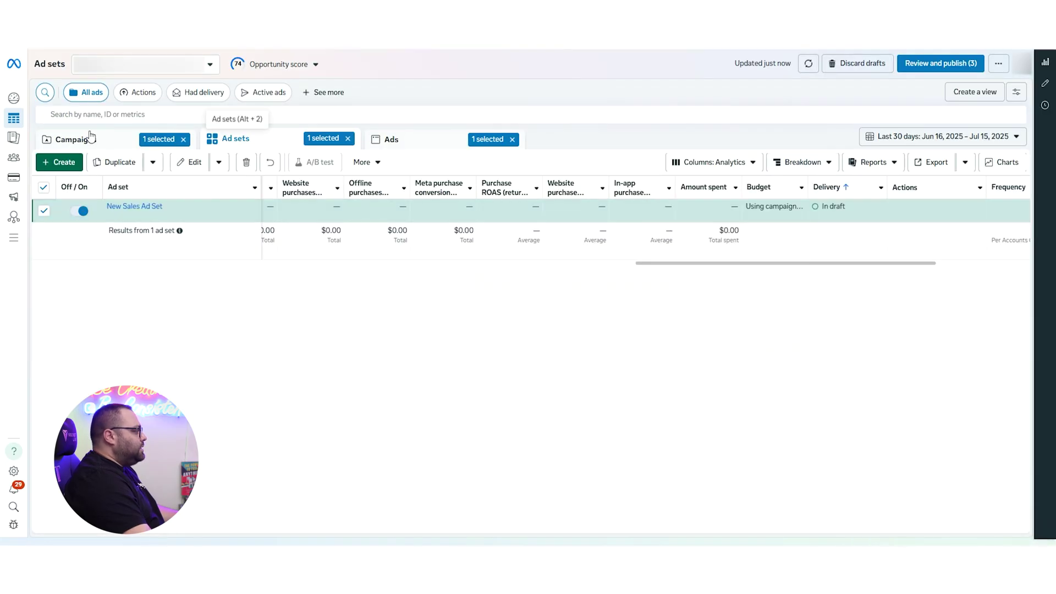
pyautogui.click(192, 142)
pyautogui.click(798, 163)
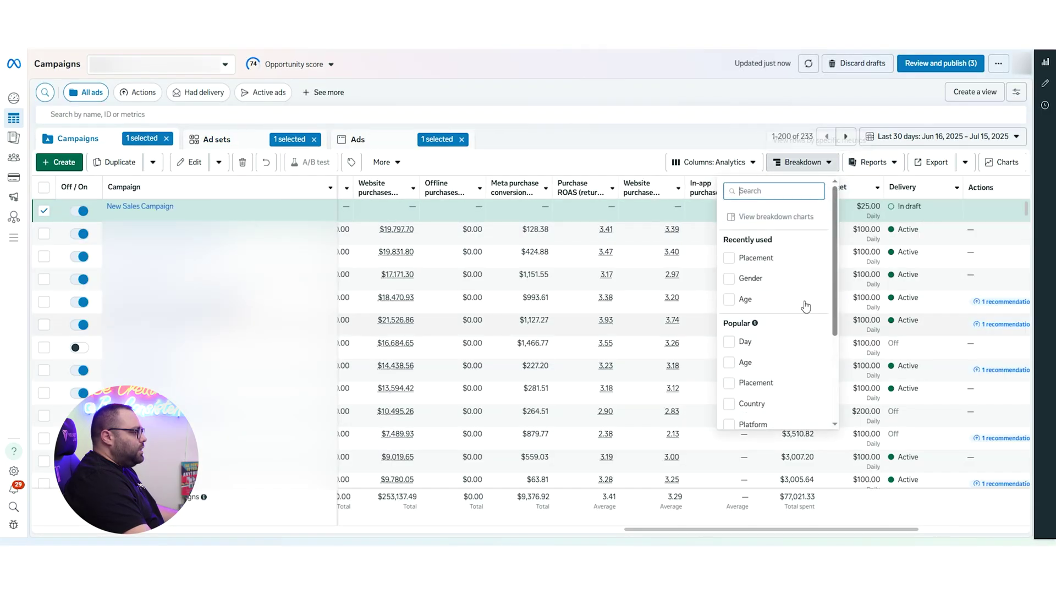
pyautogui.click(729, 223)
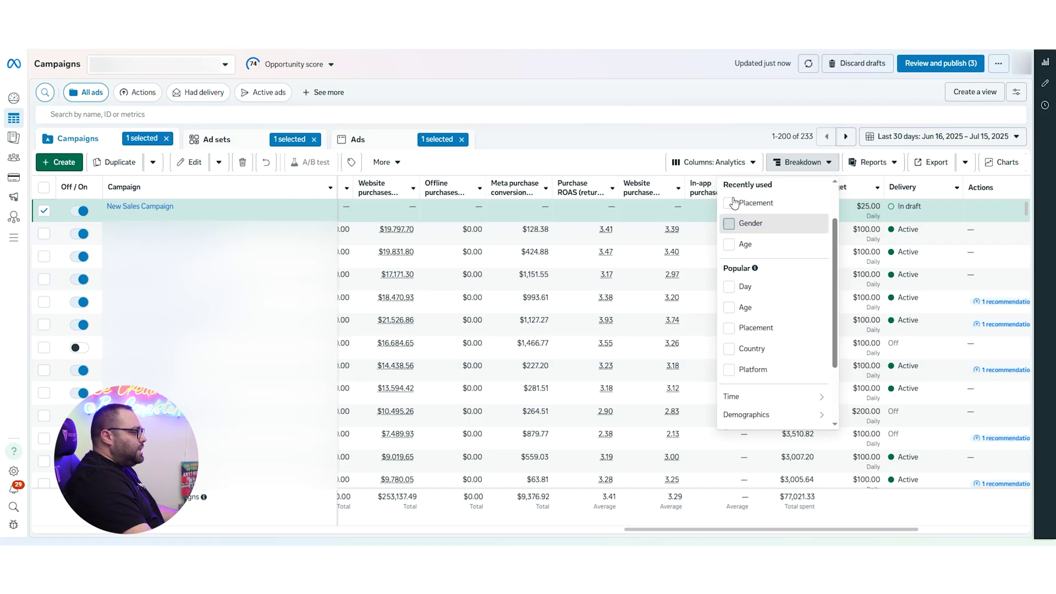
pyautogui.click(671, 77)
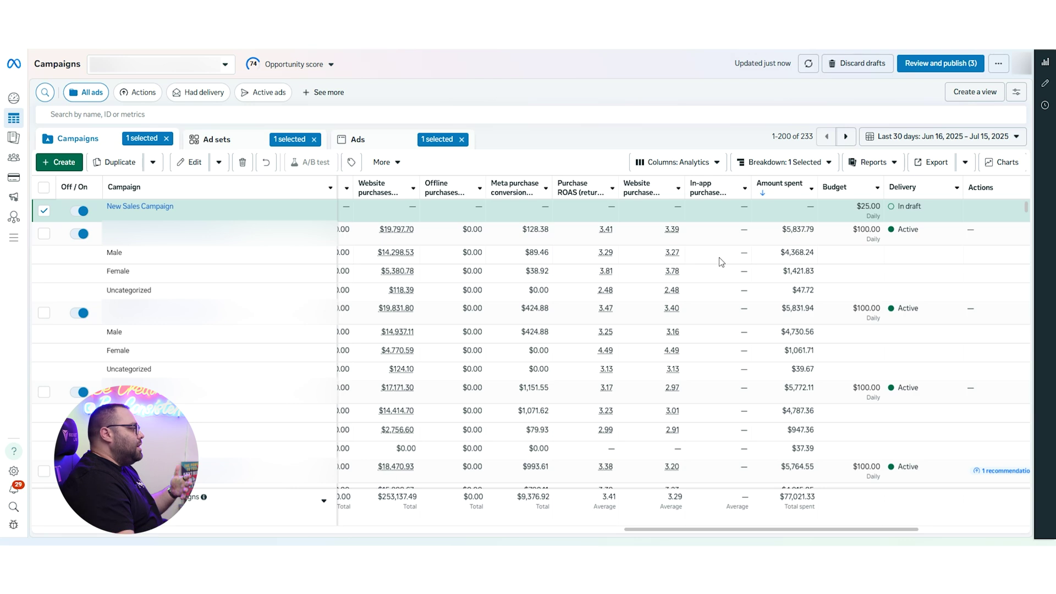
# Replace the gender breakdown of the campaign results with a breakdown by age.
pyautogui.click(786, 162)
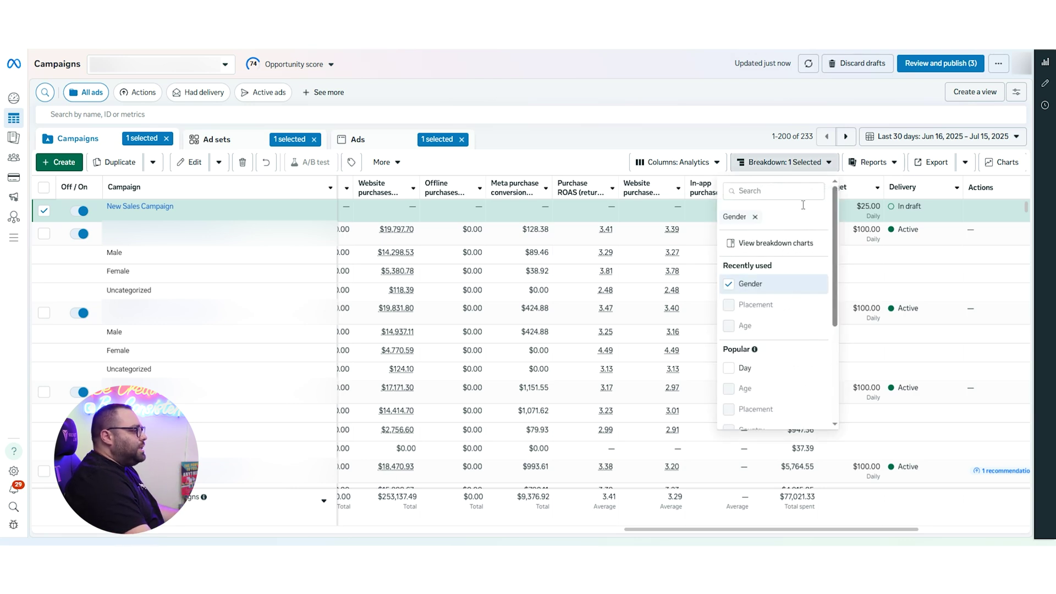
pyautogui.click(755, 217)
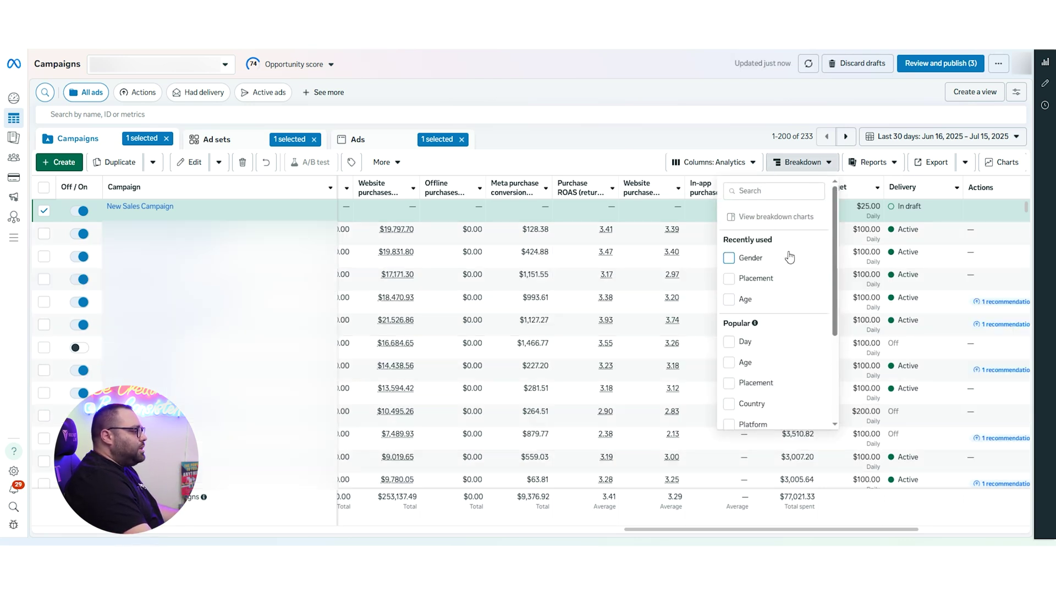
pyautogui.click(737, 300)
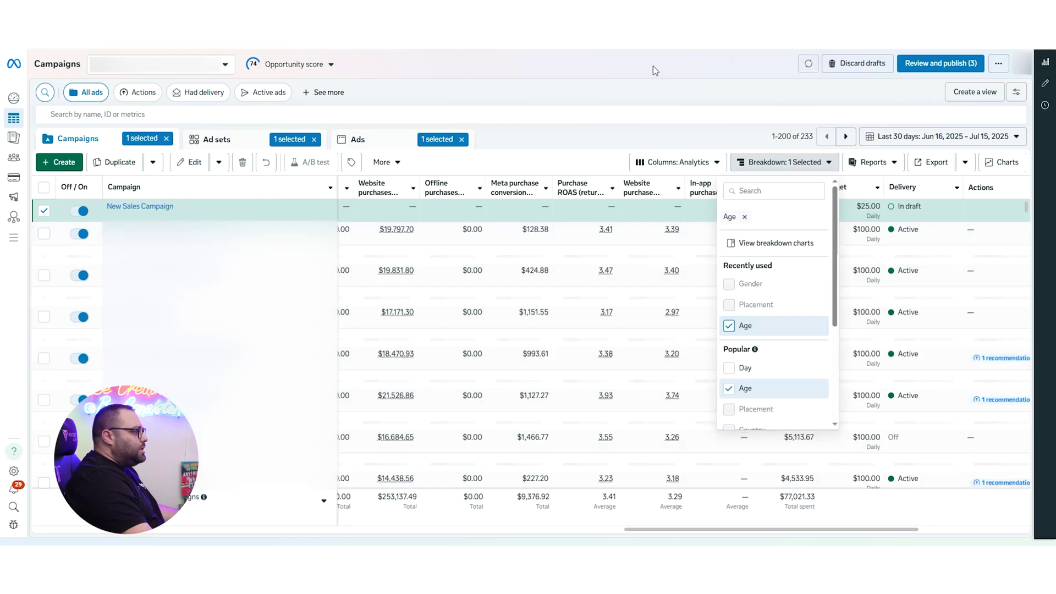
pyautogui.click(684, 87)
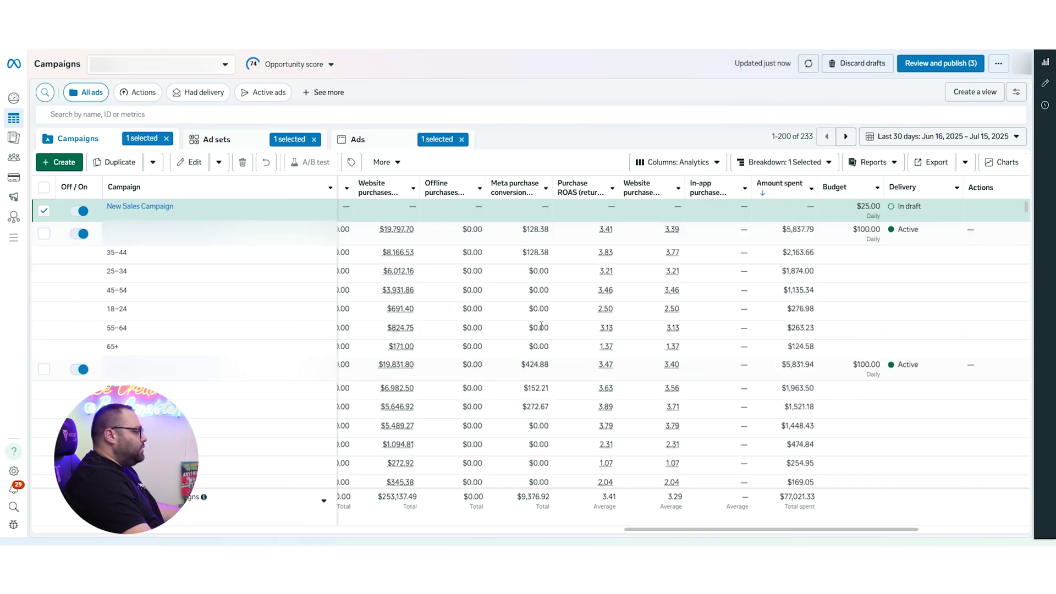